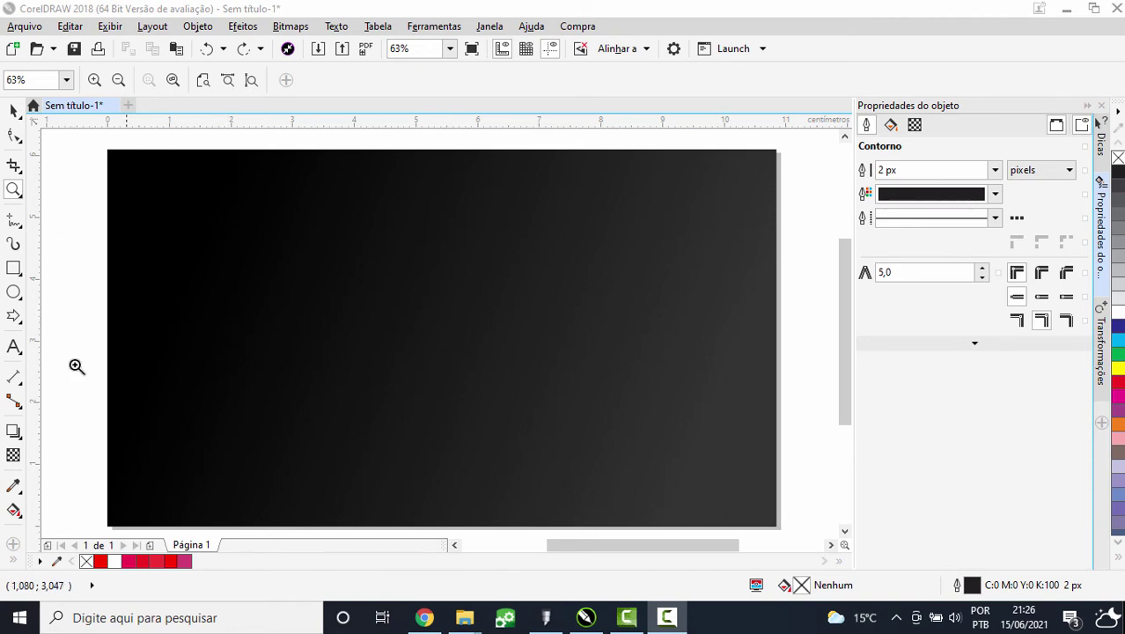
Select the Text tool (F8) in the toolbox.
{"action": "left_click", "coordinate": [13, 348]}
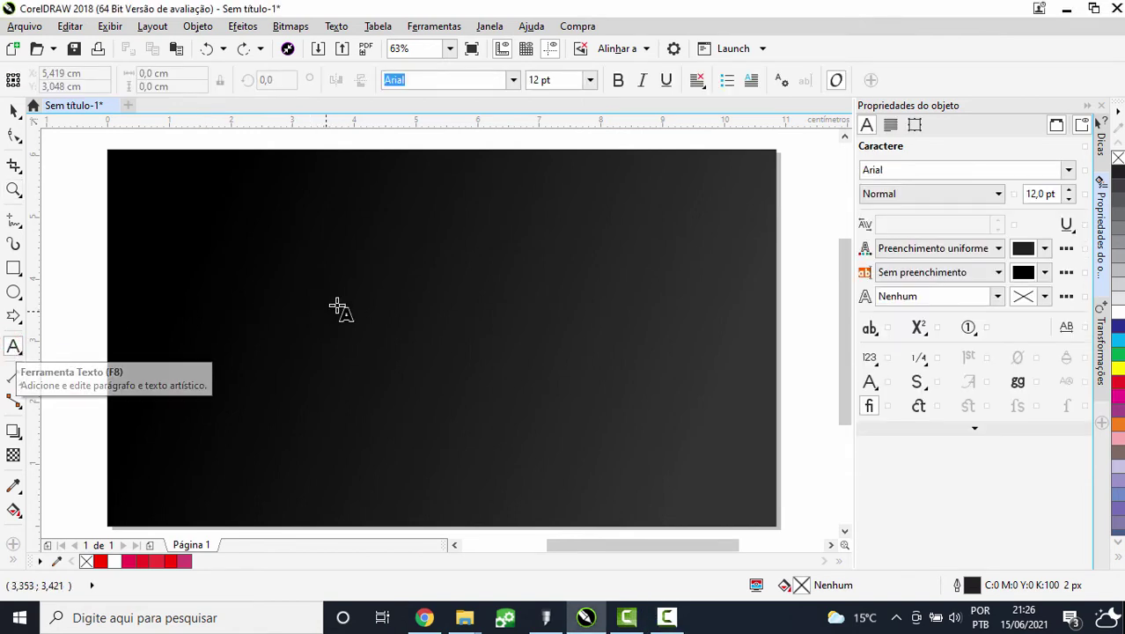
Type the word TEXTO on the rectangle and enlarge it to about 38 pt.
{"action": "left_click", "coordinate": [375, 284]}
{"action": "type", "text": "TEXTO"}
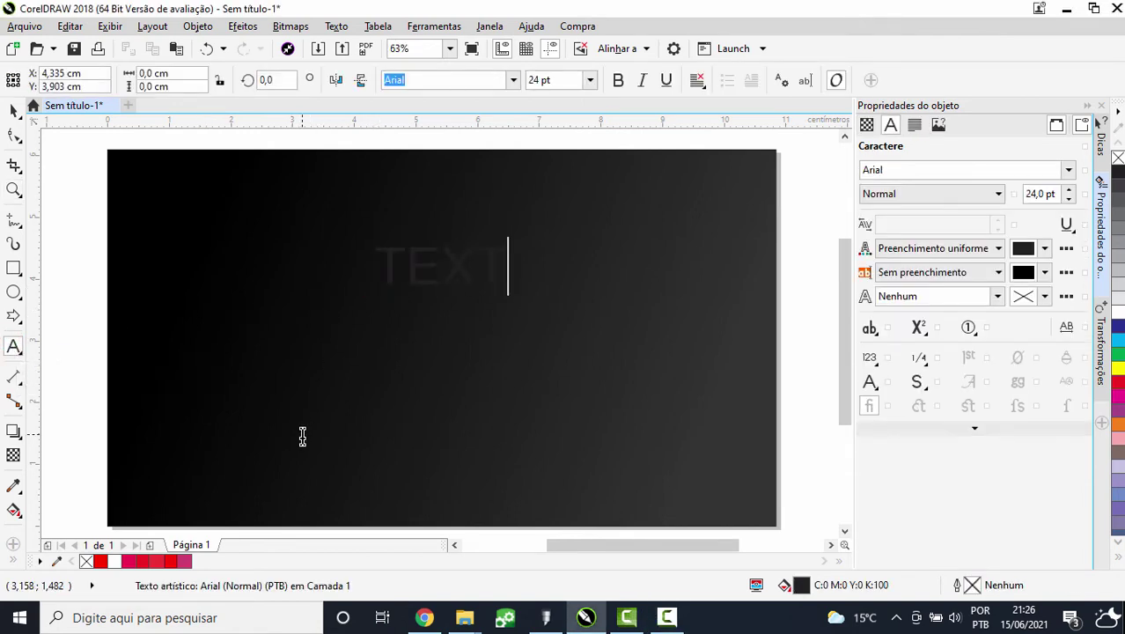
{"action": "left_click", "coordinate": [553, 295]}
{"action": "left_click_drag", "start_coordinate": [601, 317], "coordinate": [652, 342]}
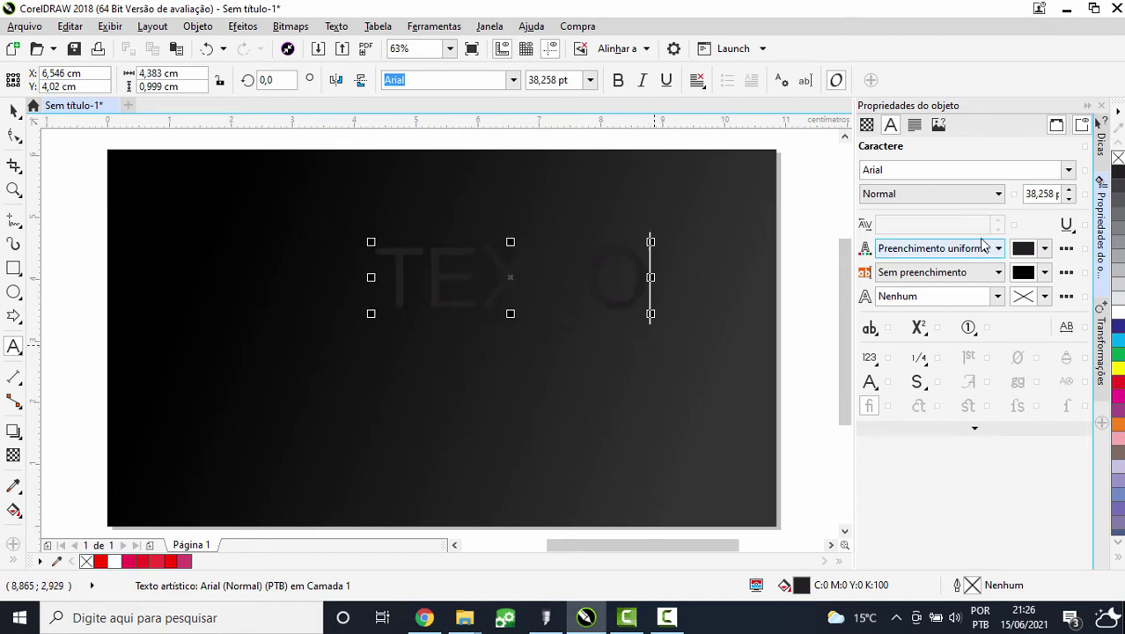
Make TEXTO white and bold, then move it up and to the left.
{"action": "left_click", "coordinate": [14, 110]}
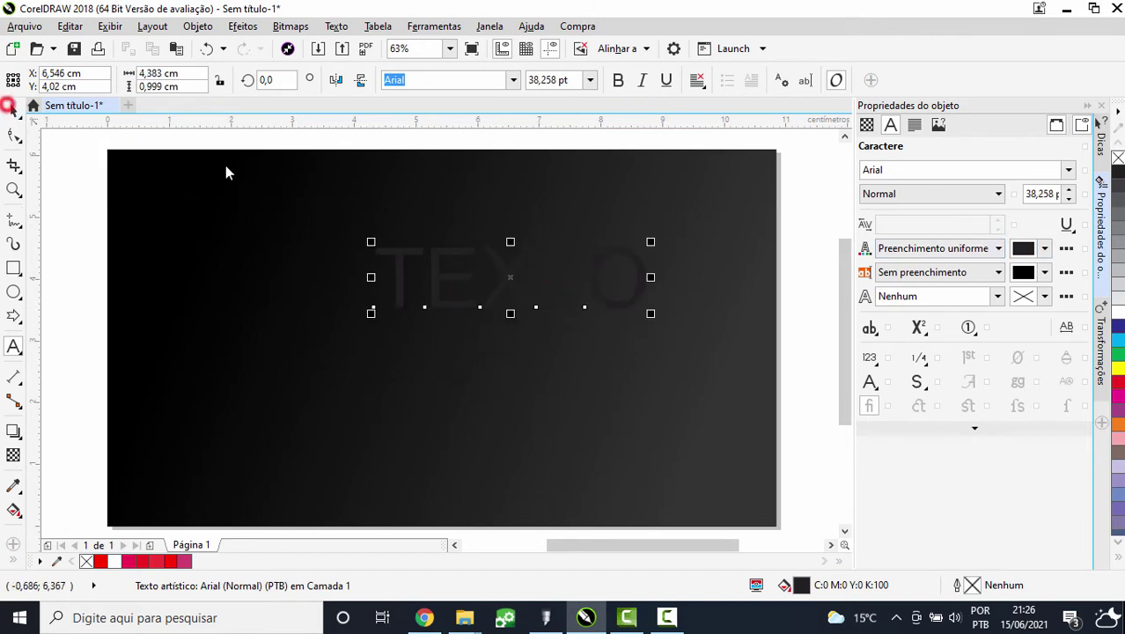
{"action": "left_click", "coordinate": [1021, 251]}
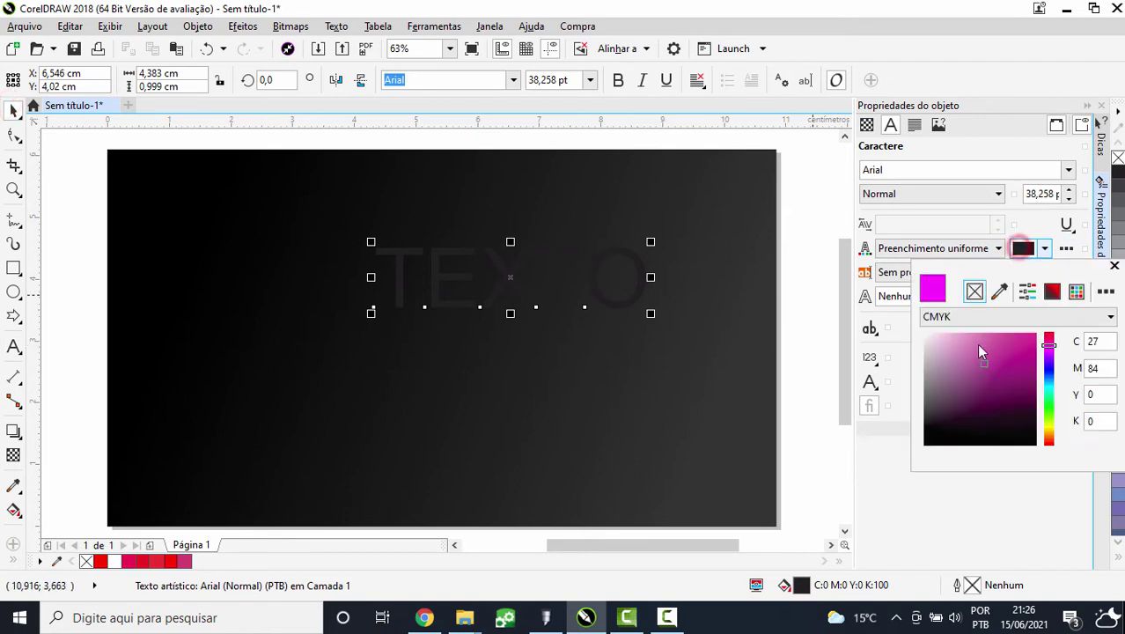
{"action": "left_click", "coordinate": [920, 328]}
{"action": "left_click", "coordinate": [938, 192]}
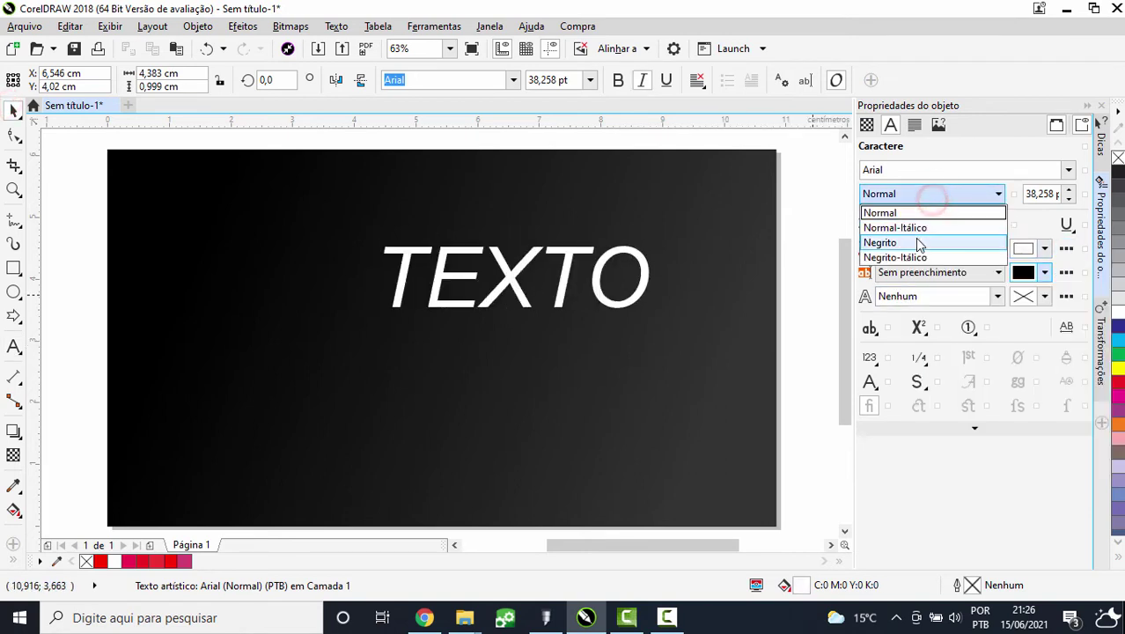
{"action": "left_click", "coordinate": [919, 242]}
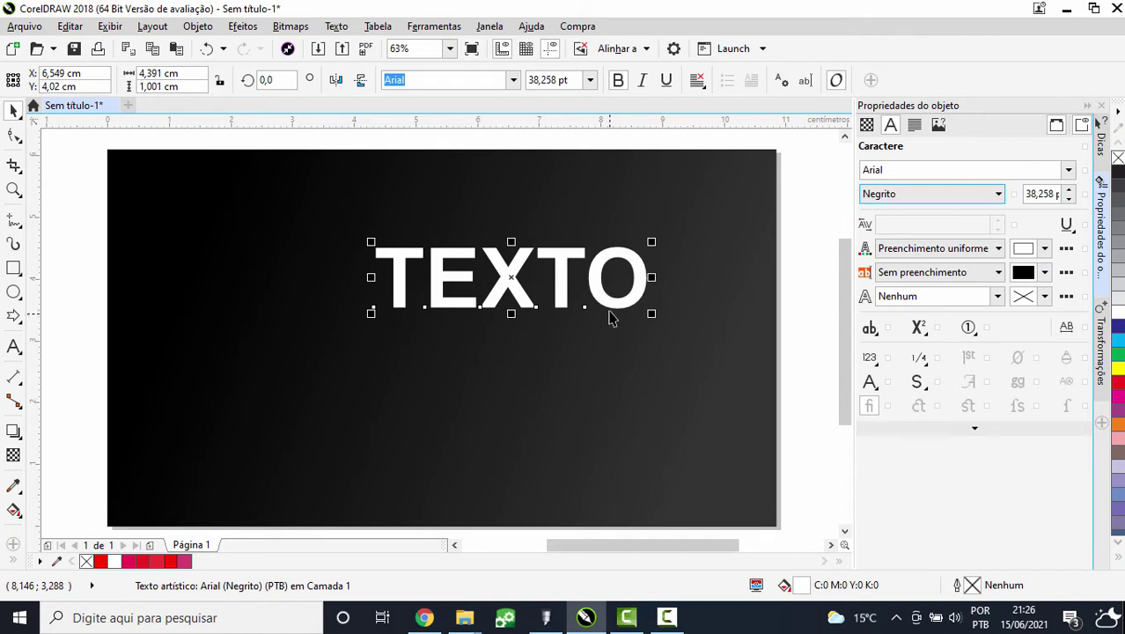
{"action": "mouse_move", "coordinate": [611, 319]}
{"action": "left_mouse_down"}
{"action": "mouse_move", "coordinate": [586, 314]}
{"action": "mouse_move", "coordinate": [561, 348]}
{"action": "left_mouse_up"}
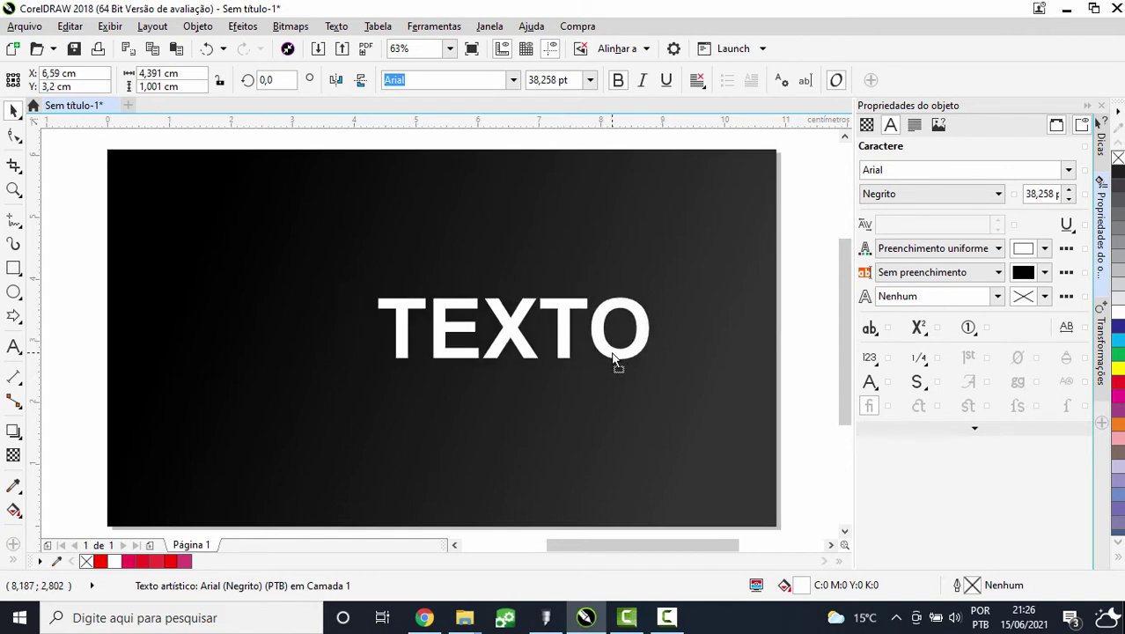
Move TEXTO right and widen its letter spacing to 70%.
{"action": "left_click_drag", "start_coordinate": [561, 346], "coordinate": [613, 353]}
{"action": "double_click", "coordinate": [612, 353]}
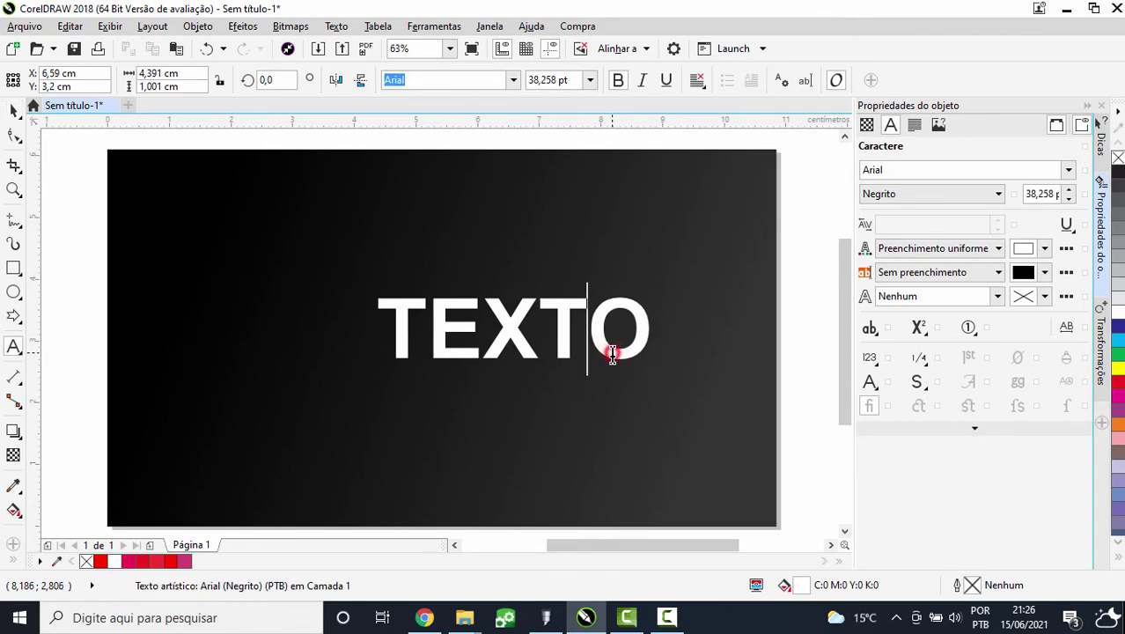
{"action": "double_click", "coordinate": [609, 352]}
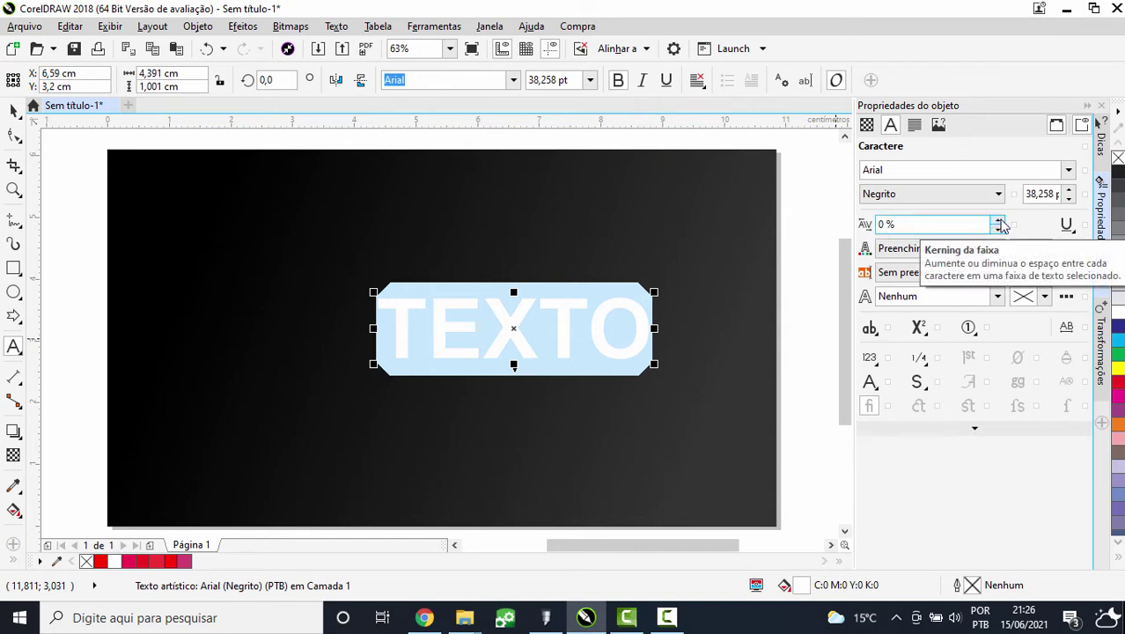
{"action": "left_click", "coordinate": [998, 221]}
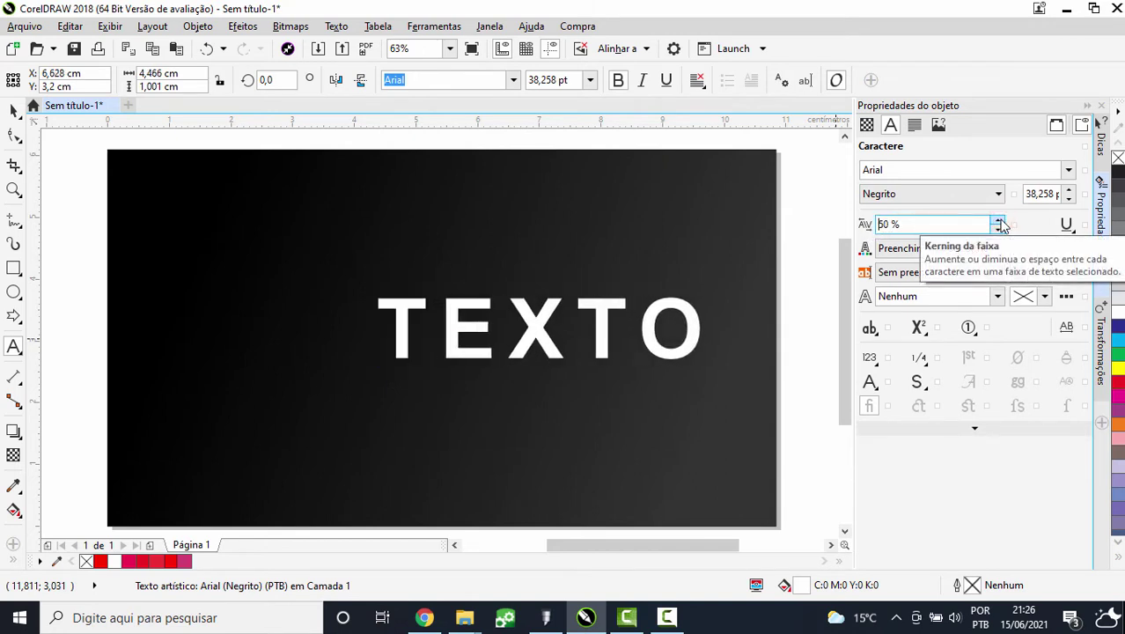
{"action": "left_click", "coordinate": [999, 221]}
{"action": "left_click", "coordinate": [999, 221]}
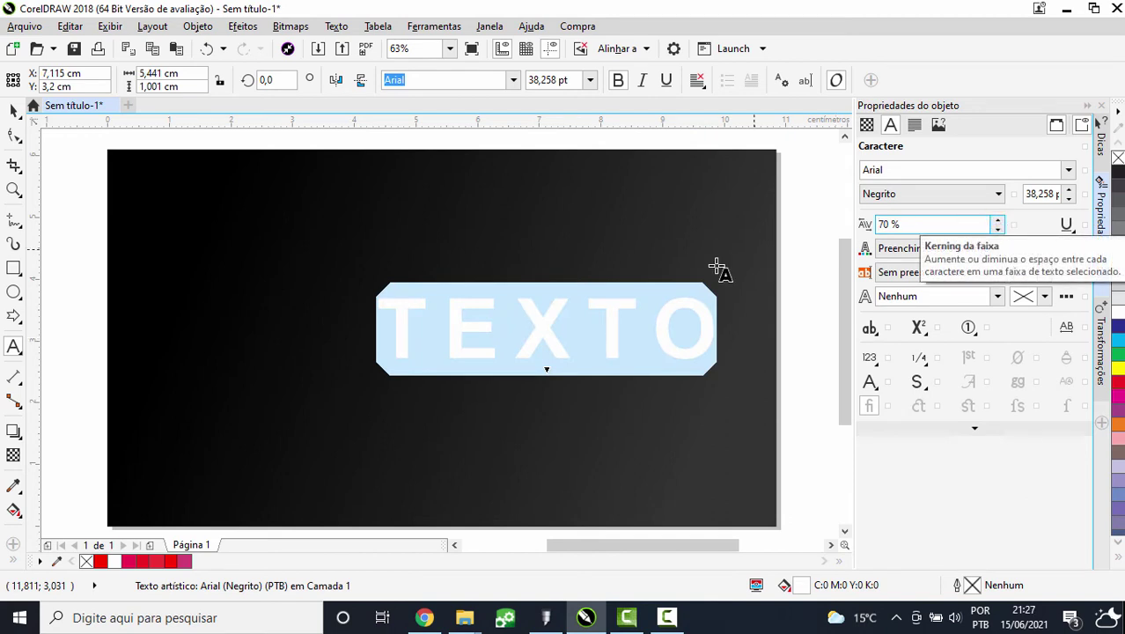
{"action": "left_click", "coordinate": [541, 347]}
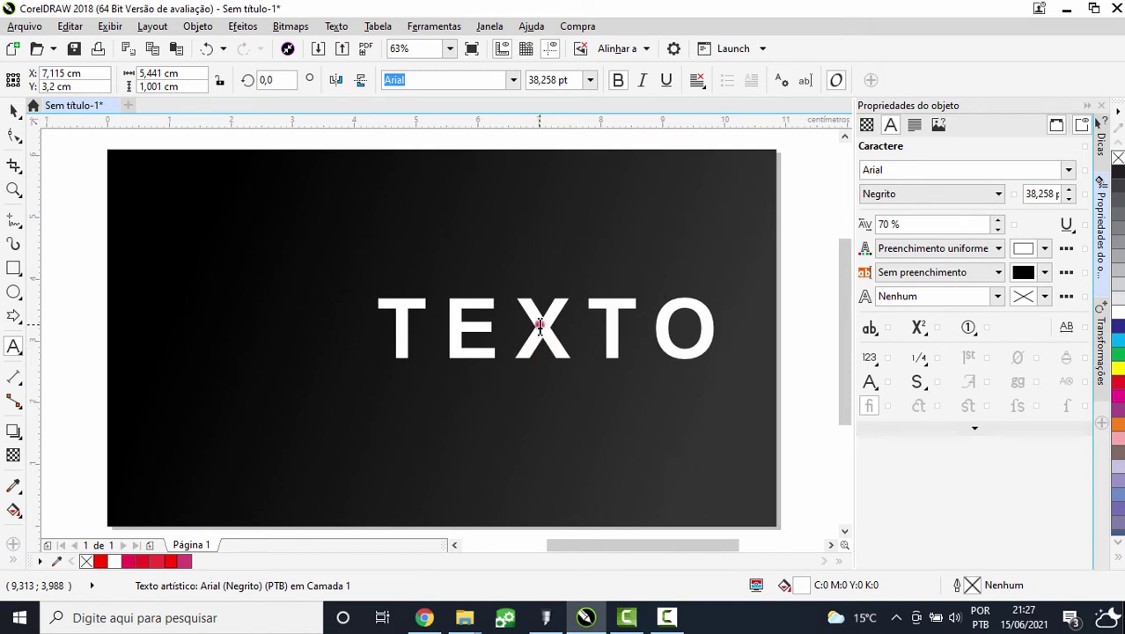
Raise TEXTO's character spacing further to 80%.
{"action": "double_click", "coordinate": [541, 330]}
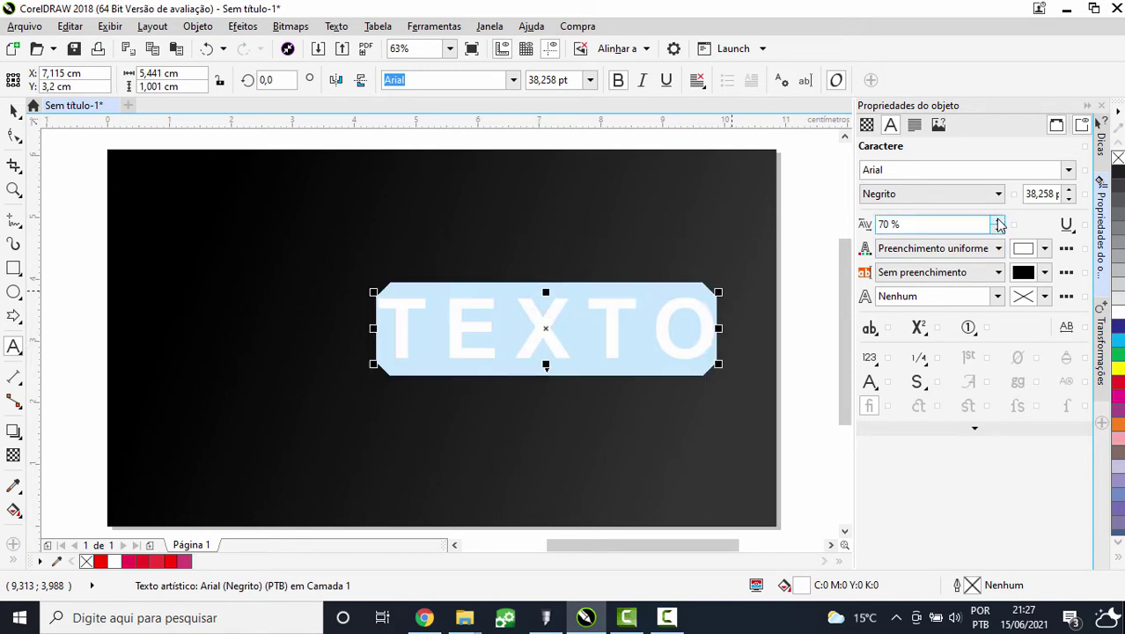
{"action": "left_click", "coordinate": [997, 219]}
{"action": "left_click", "coordinate": [997, 220]}
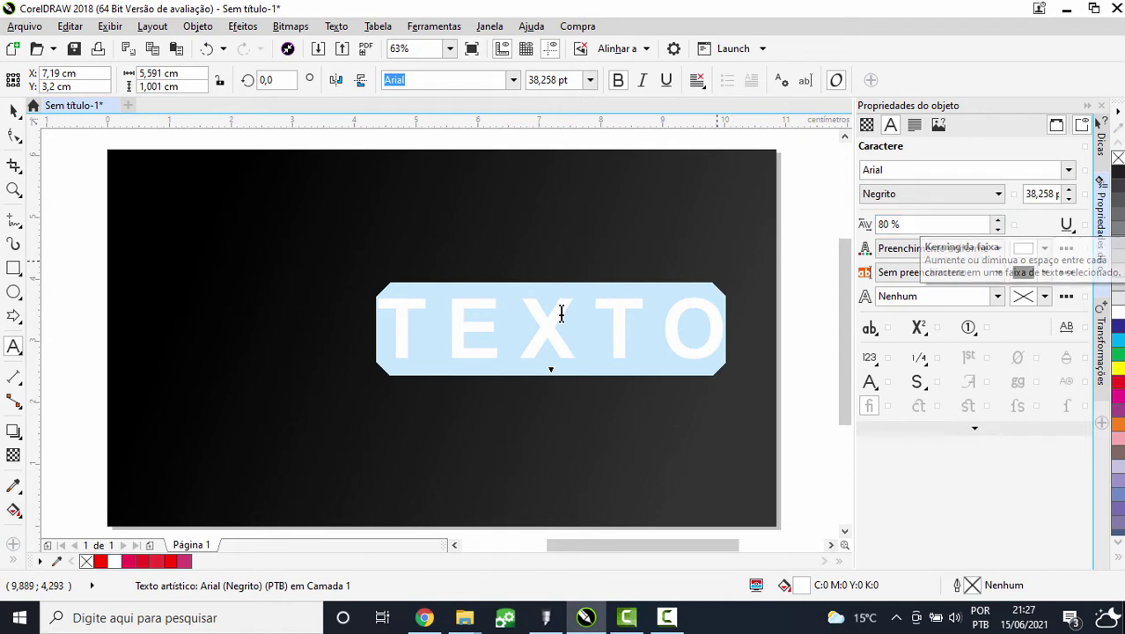
{"action": "left_click", "coordinate": [581, 318]}
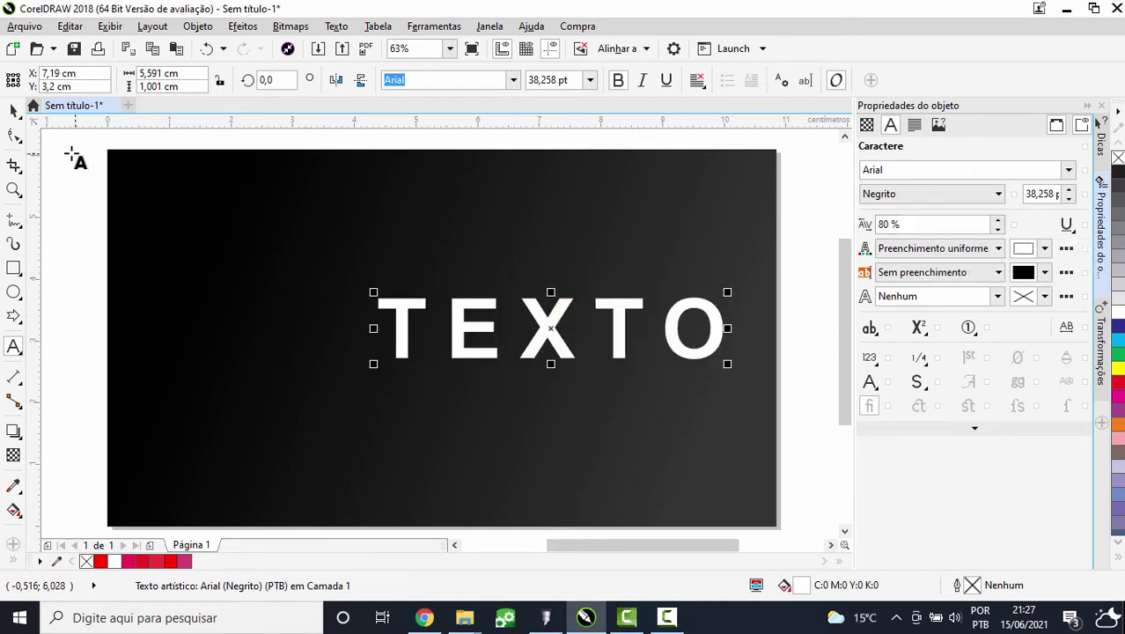
Draw a thin, tall vertical rectangle near the left edge of the black rectangle.
{"action": "left_click", "coordinate": [13, 109]}
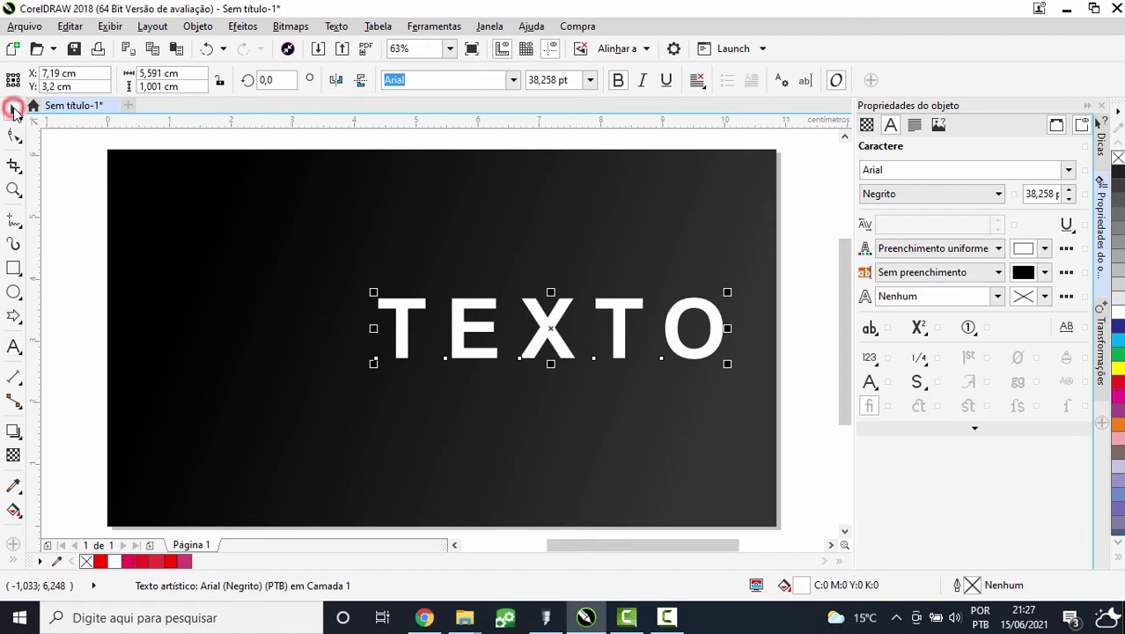
{"action": "left_click", "coordinate": [15, 267]}
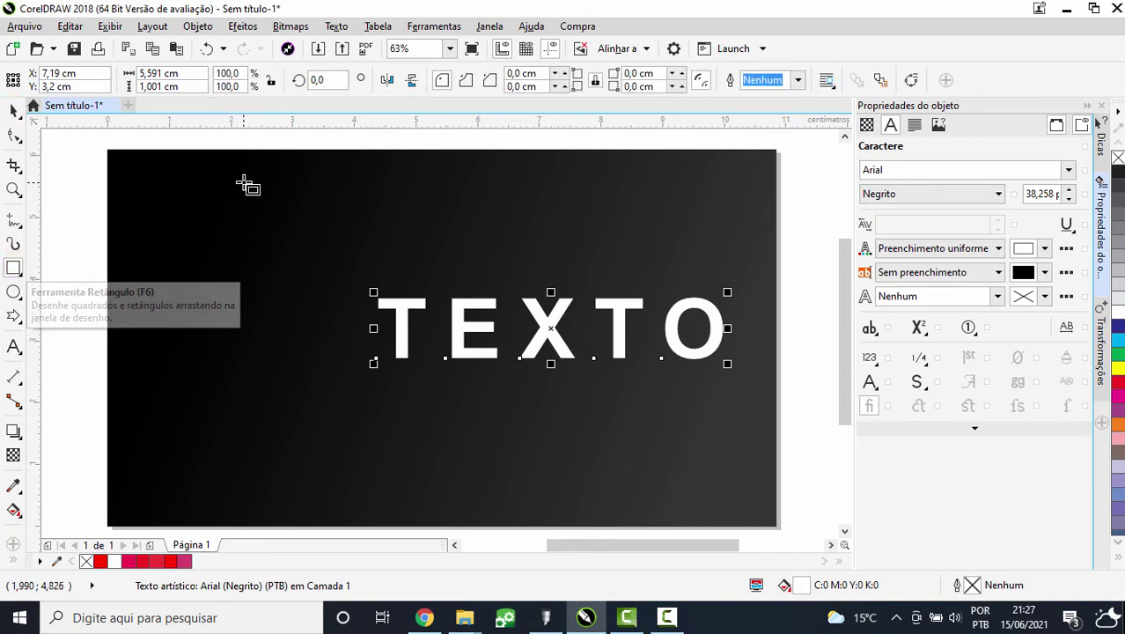
{"action": "left_click_drag", "start_coordinate": [245, 182], "coordinate": [247, 479]}
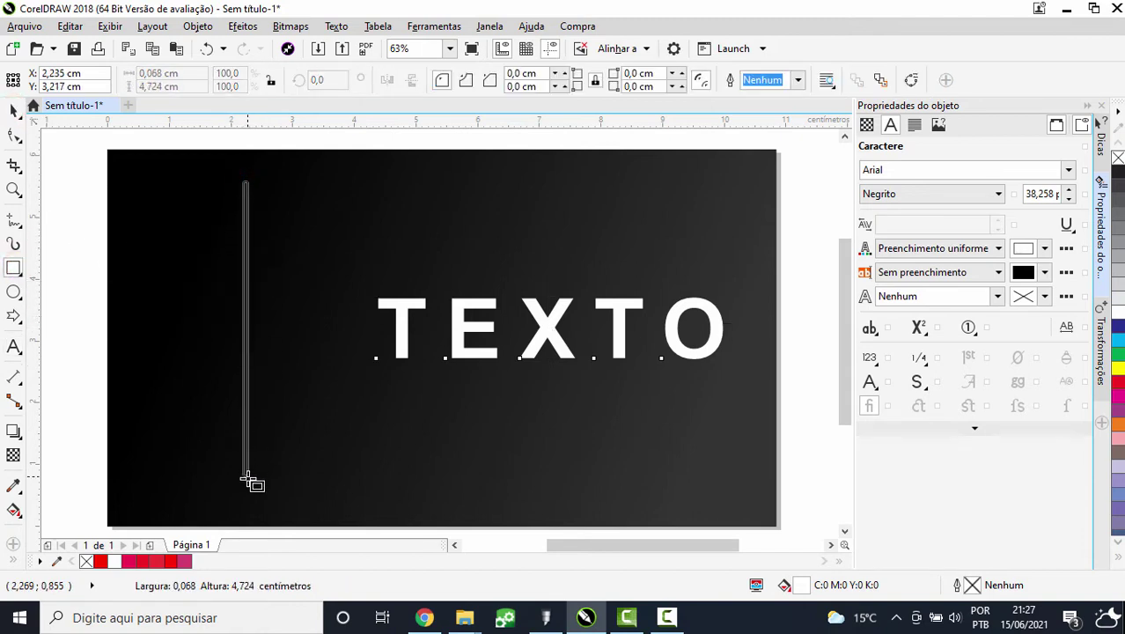
{"action": "left_click_drag", "start_coordinate": [247, 480], "coordinate": [253, 492]}
Give the thin bar a solid crimson fill (C0 M100 Y59 K0).
{"action": "left_click", "coordinate": [889, 126]}
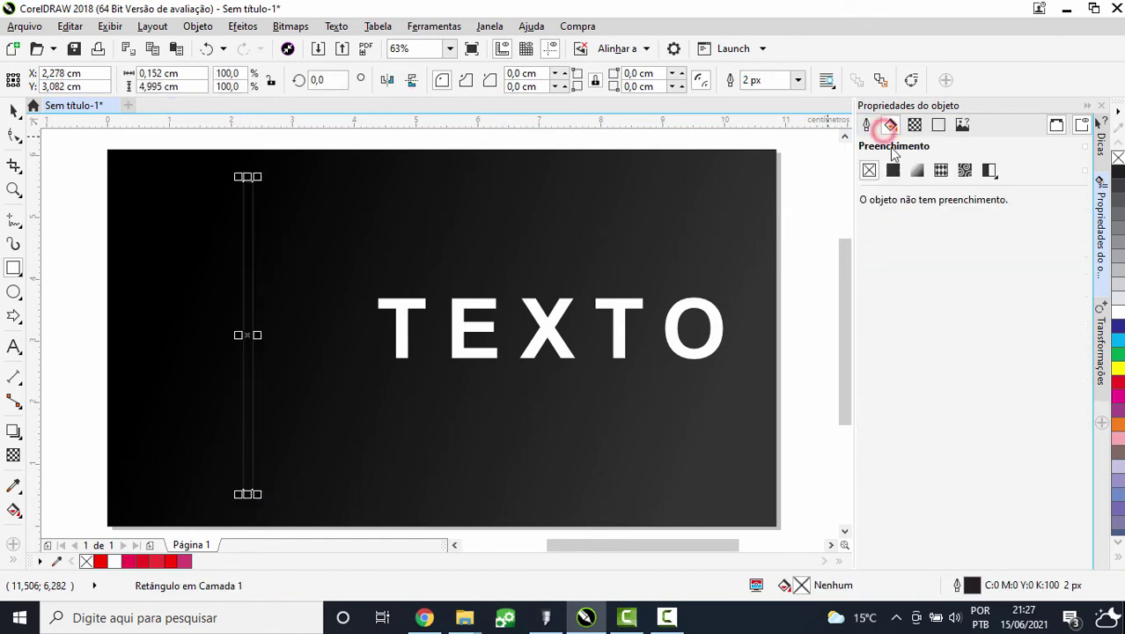
{"action": "left_click", "coordinate": [892, 170]}
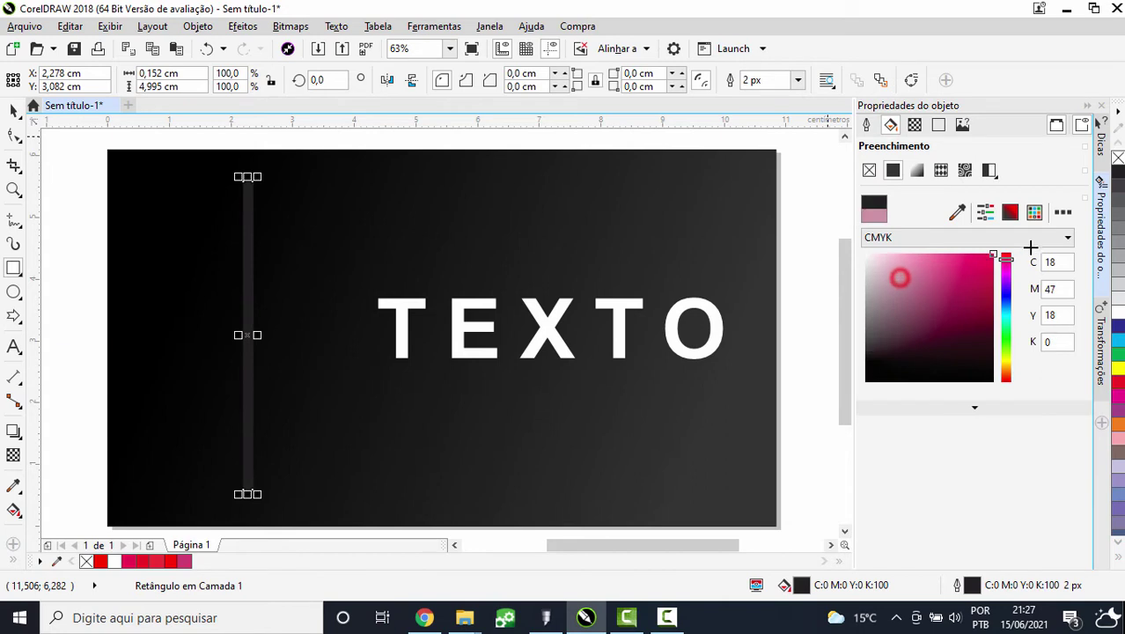
{"action": "left_click_drag", "start_coordinate": [1030, 249], "coordinate": [1042, 244]}
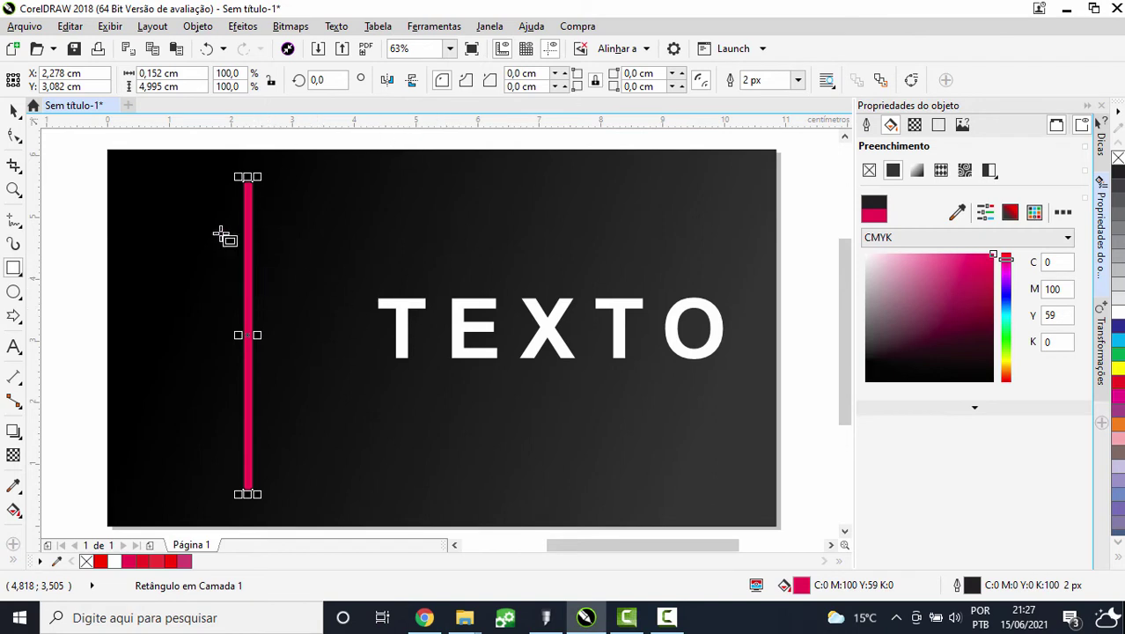
{"action": "left_click", "coordinate": [13, 110]}
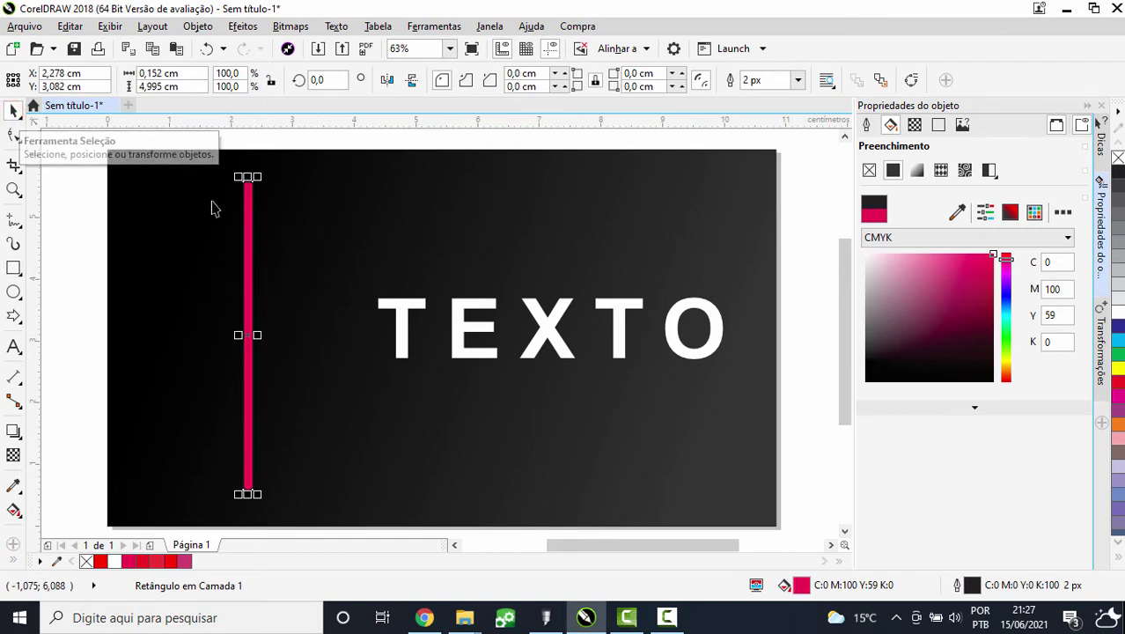
{"action": "left_click", "coordinate": [466, 308]}
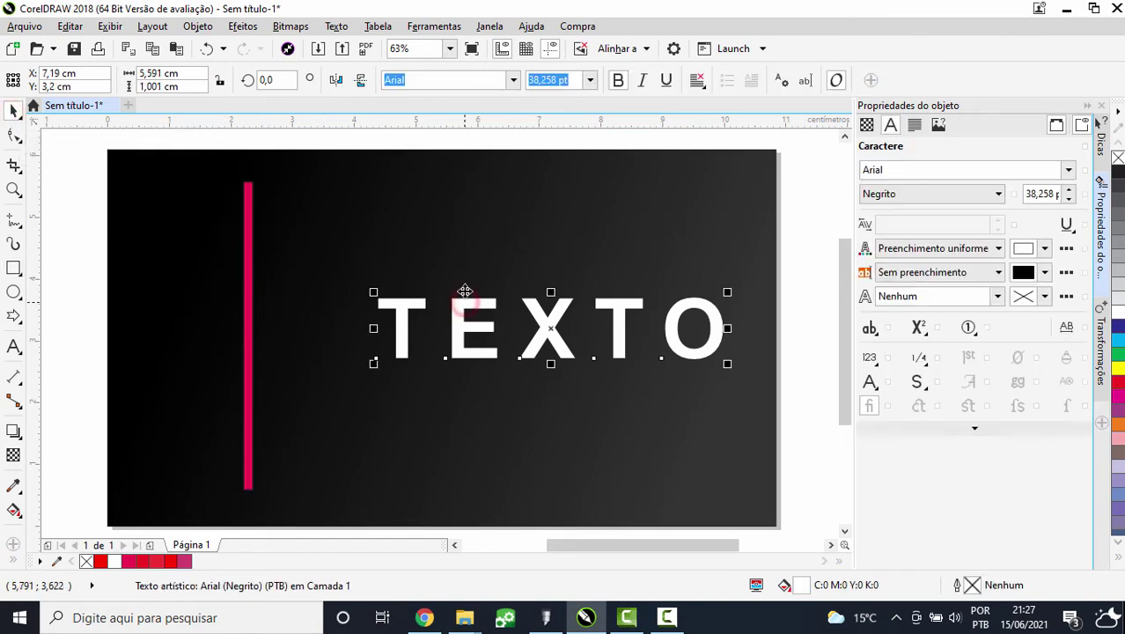
Use Texto > Ajustar Texto ao Caminho to run TEXTO vertically along the magenta bar.
{"action": "left_click", "coordinate": [347, 29]}
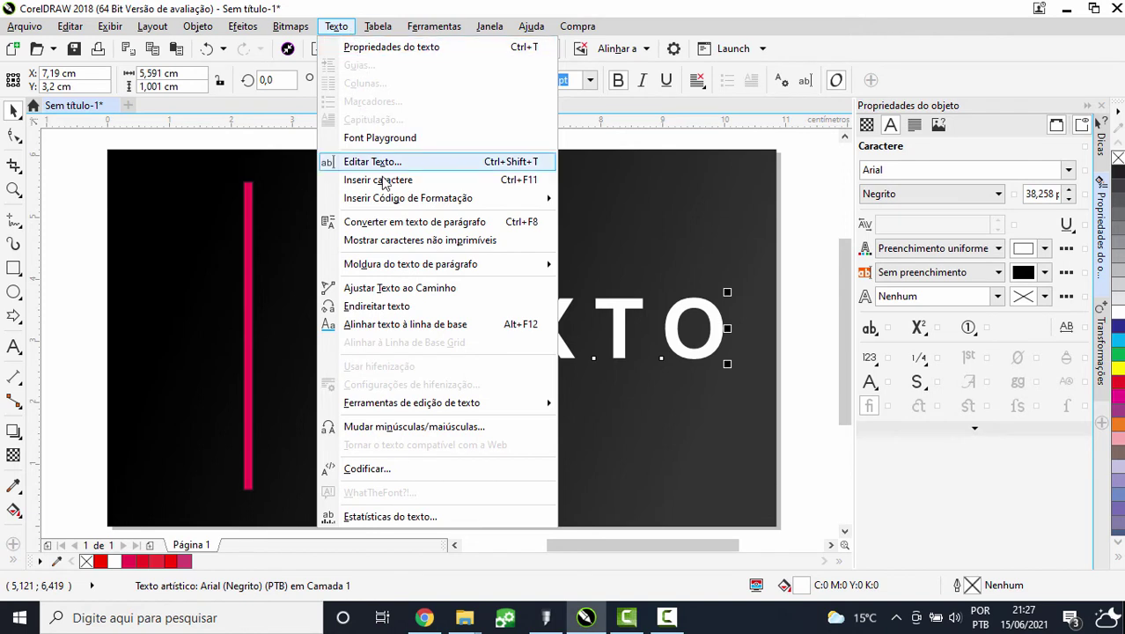
{"action": "left_click", "coordinate": [395, 289]}
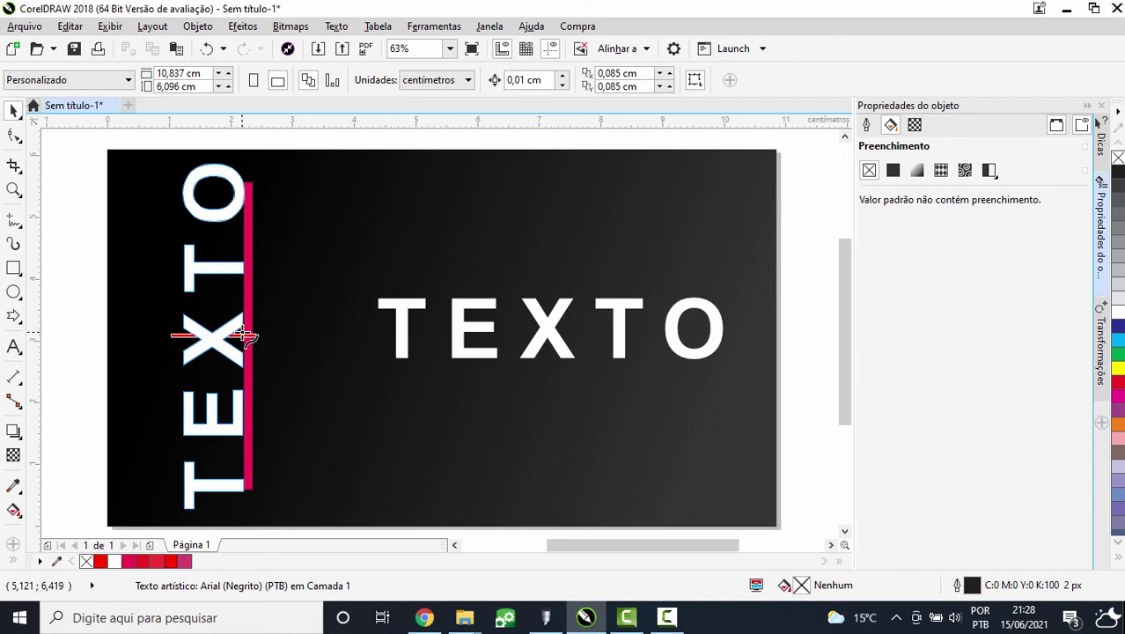
{"action": "left_click", "coordinate": [244, 334]}
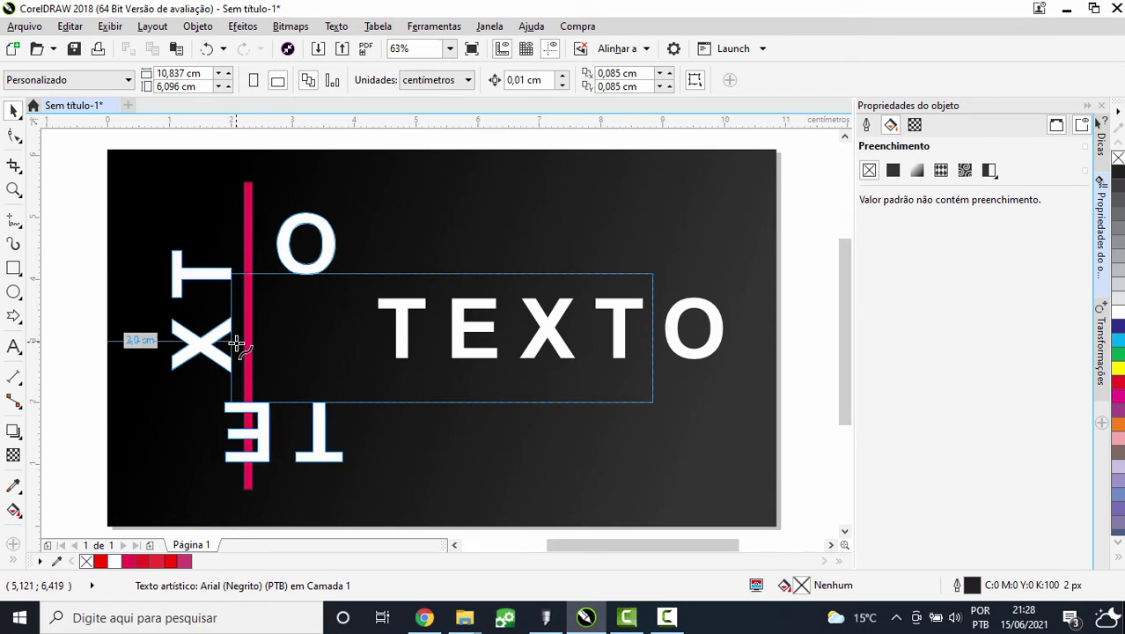
{"action": "left_click", "coordinate": [248, 364]}
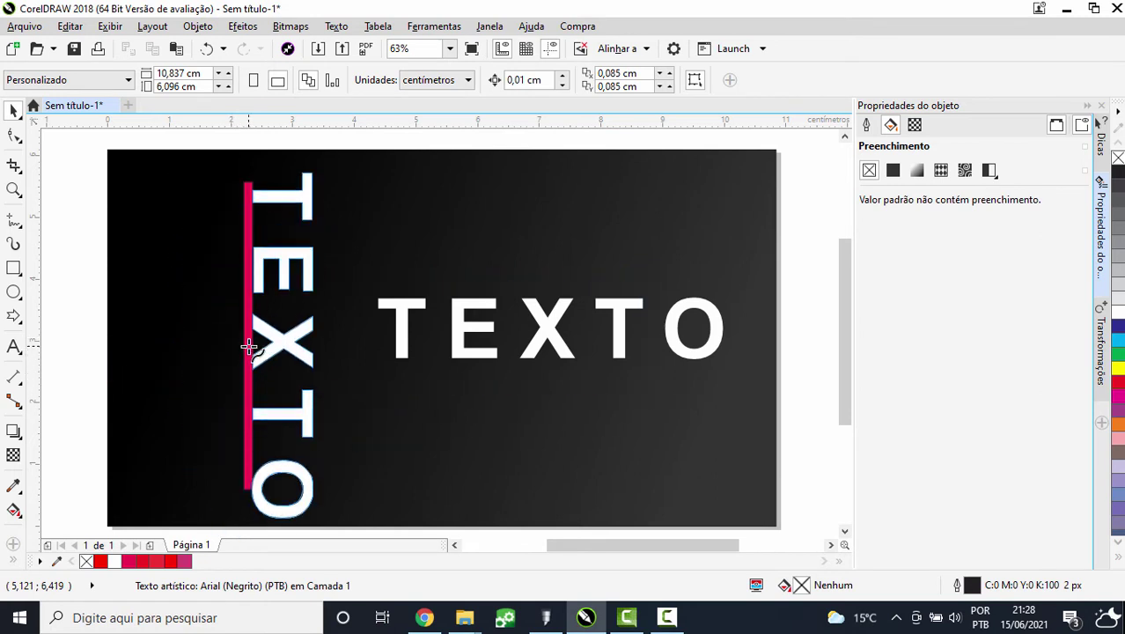
{"action": "left_click", "coordinate": [249, 347]}
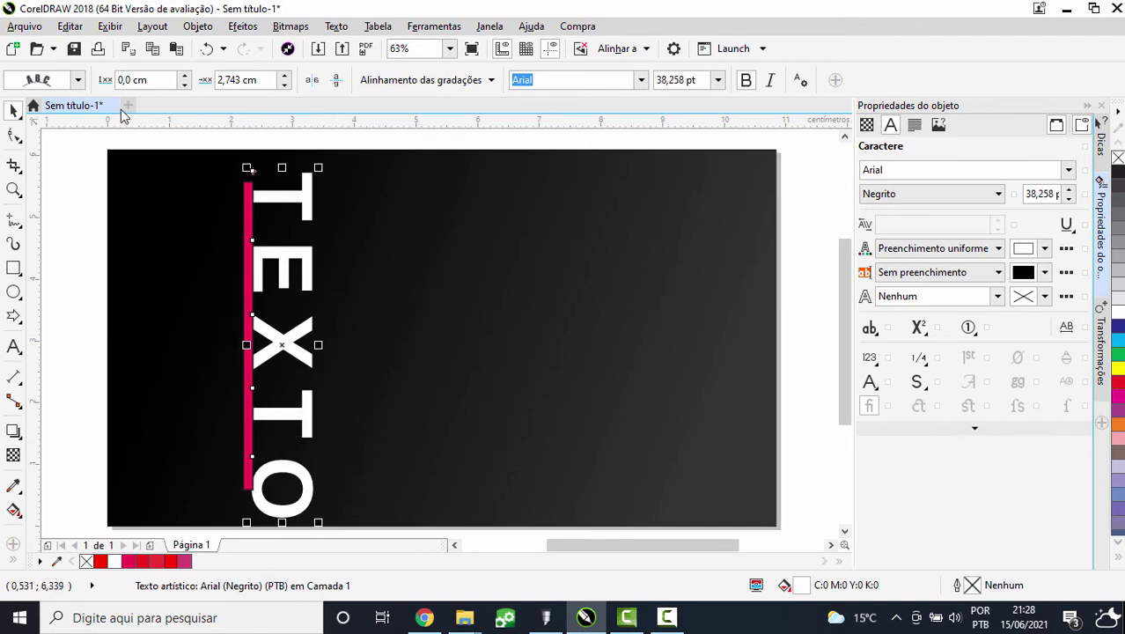
Apply the upright stacked-letters preset, shrink TEXTO slightly, and move bar and text right.
{"action": "left_click", "coordinate": [79, 80]}
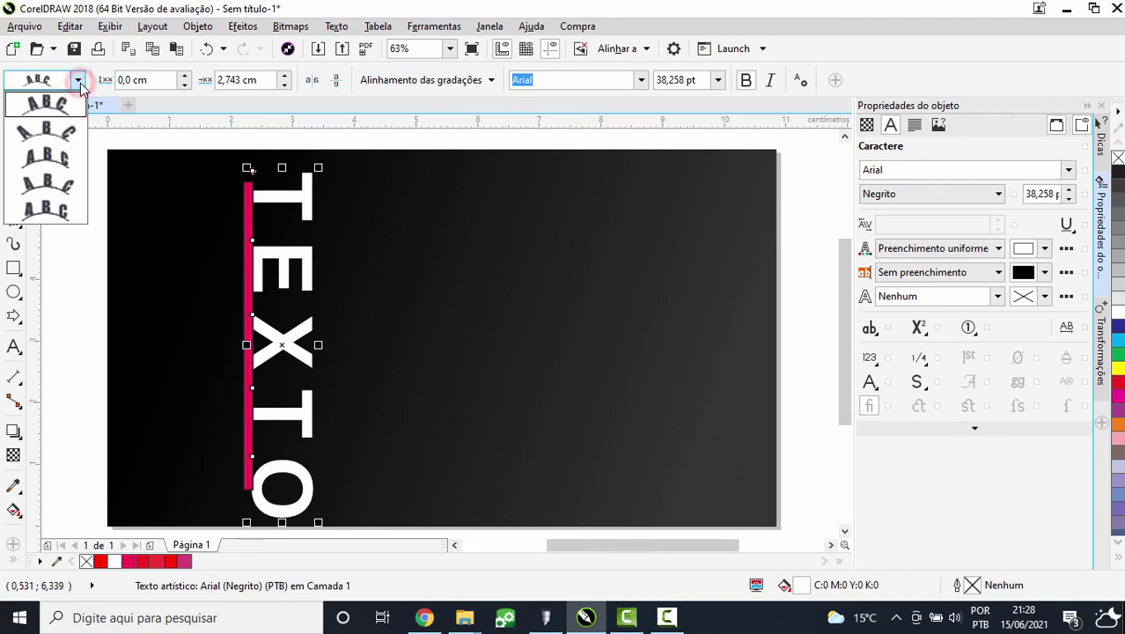
{"action": "left_click", "coordinate": [41, 209]}
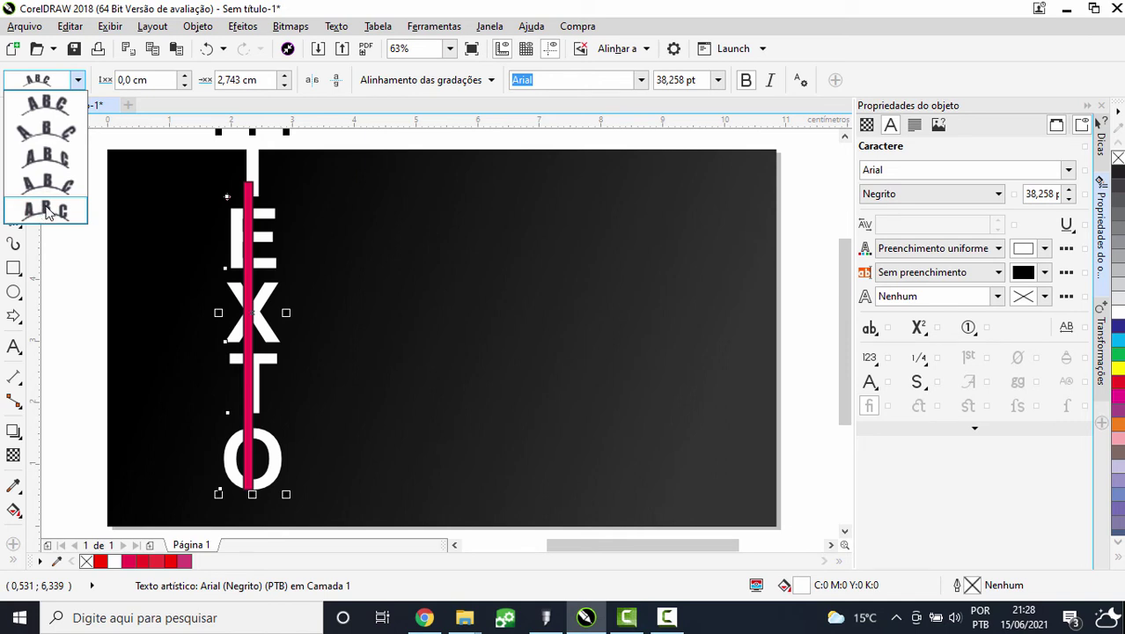
{"action": "left_click", "coordinate": [48, 211]}
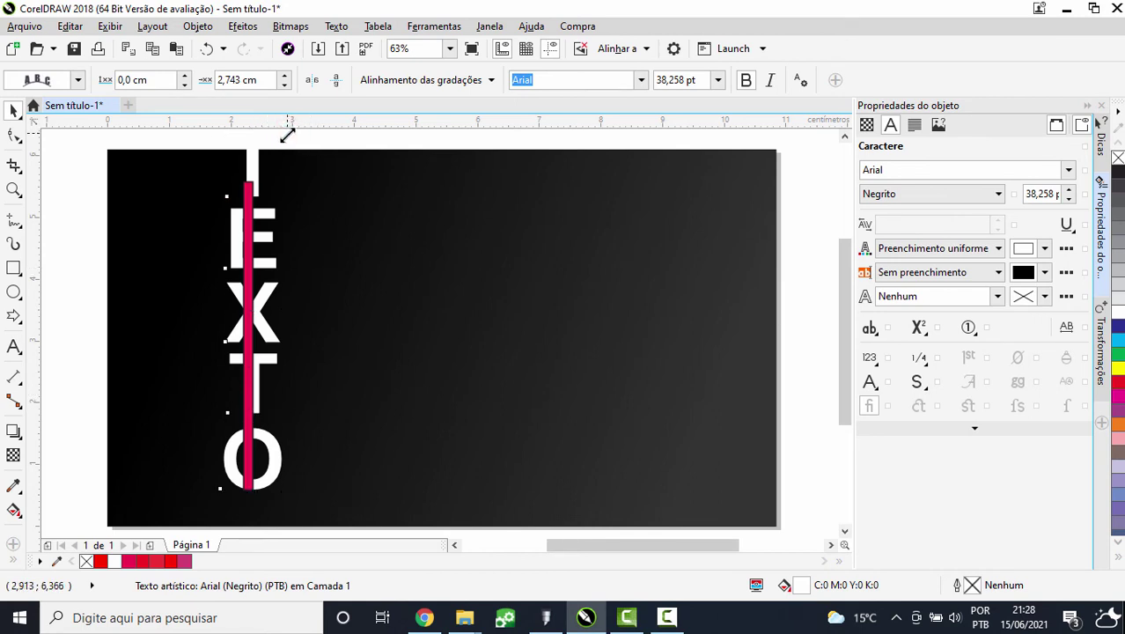
{"action": "left_click_drag", "start_coordinate": [289, 131], "coordinate": [278, 169]}
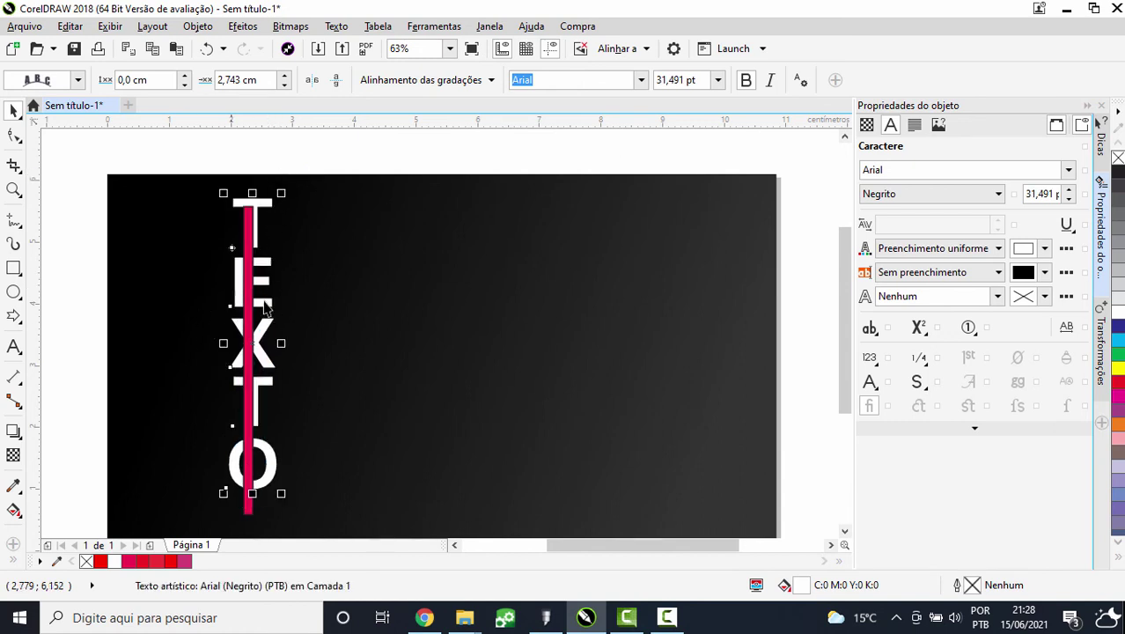
{"action": "left_click", "coordinate": [248, 368]}
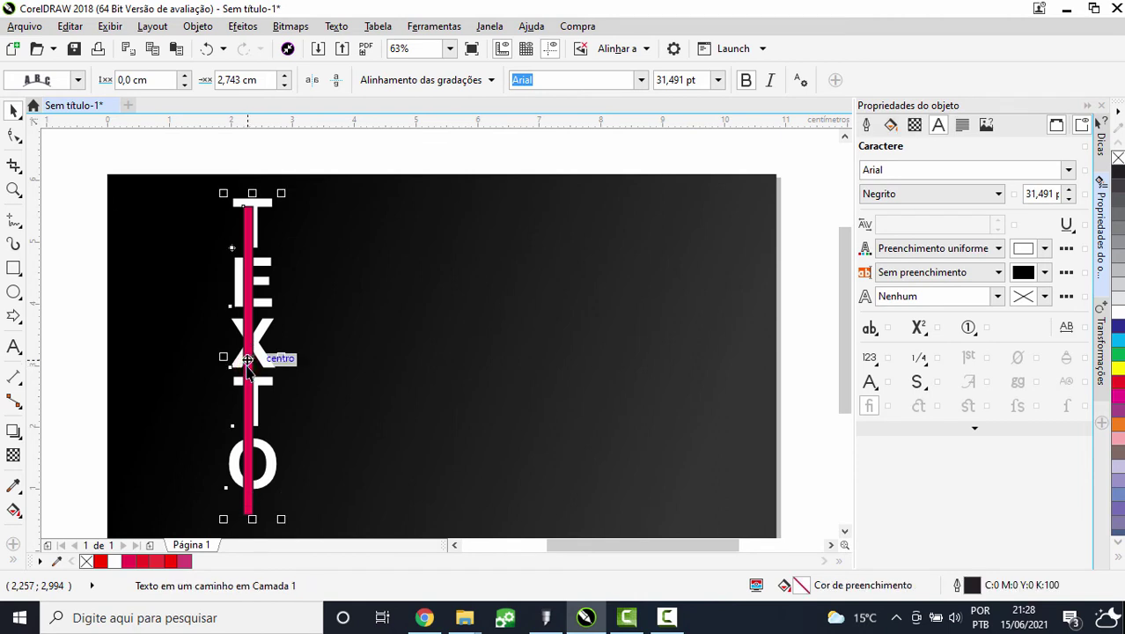
{"action": "mouse_move", "coordinate": [249, 368]}
{"action": "left_mouse_down"}
{"action": "mouse_move", "coordinate": [297, 377]}
{"action": "mouse_move", "coordinate": [439, 364]}
{"action": "mouse_move", "coordinate": [393, 372]}
{"action": "left_mouse_up"}
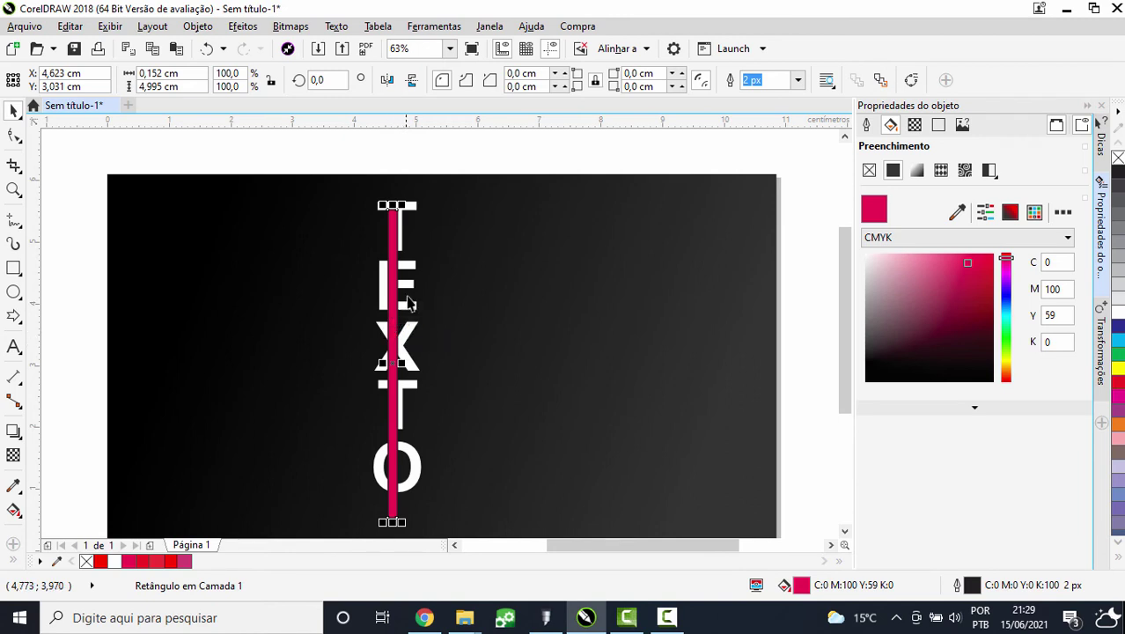
Convert the vertical TEXTO to curves with Converter em curvas.
{"action": "left_click", "coordinate": [410, 295]}
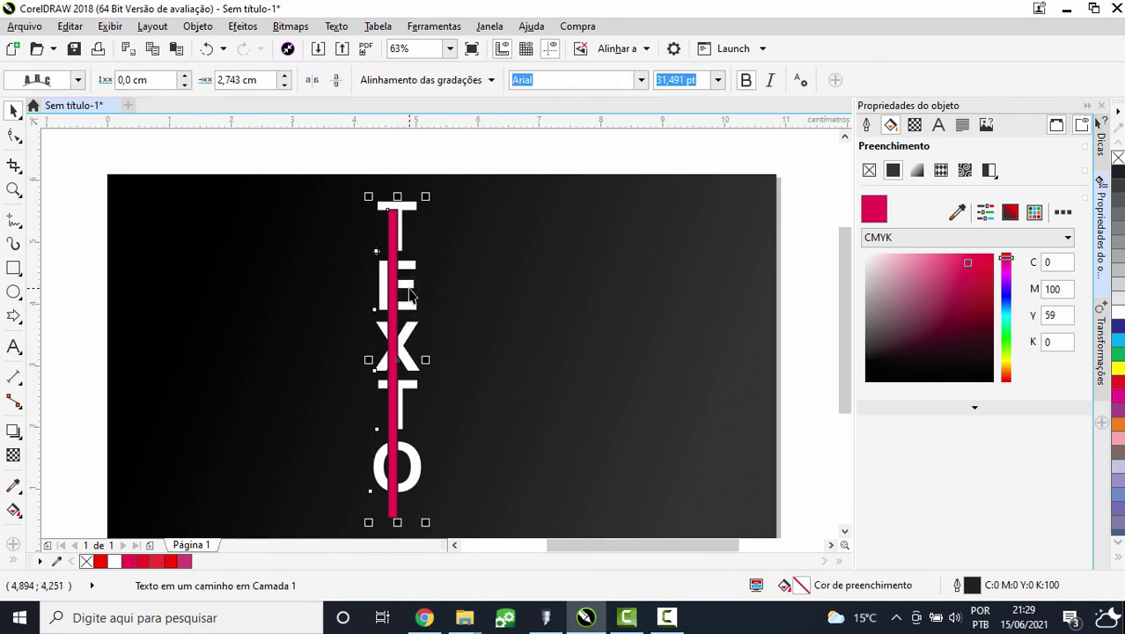
{"action": "right_click", "coordinate": [410, 295]}
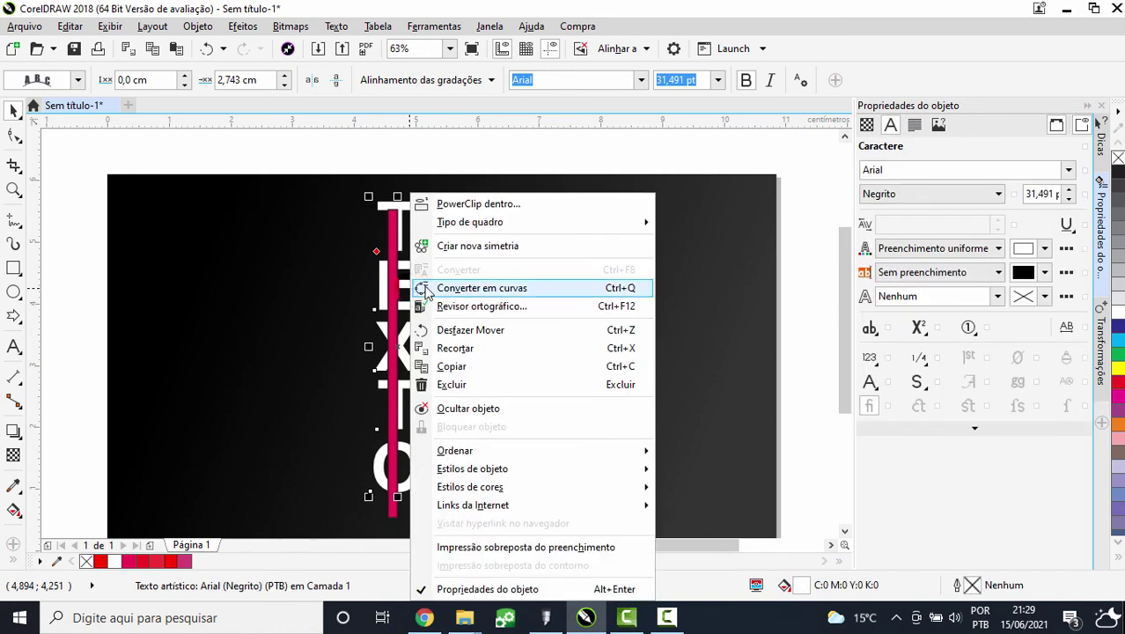
{"action": "left_click", "coordinate": [451, 289]}
{"action": "left_click", "coordinate": [397, 156]}
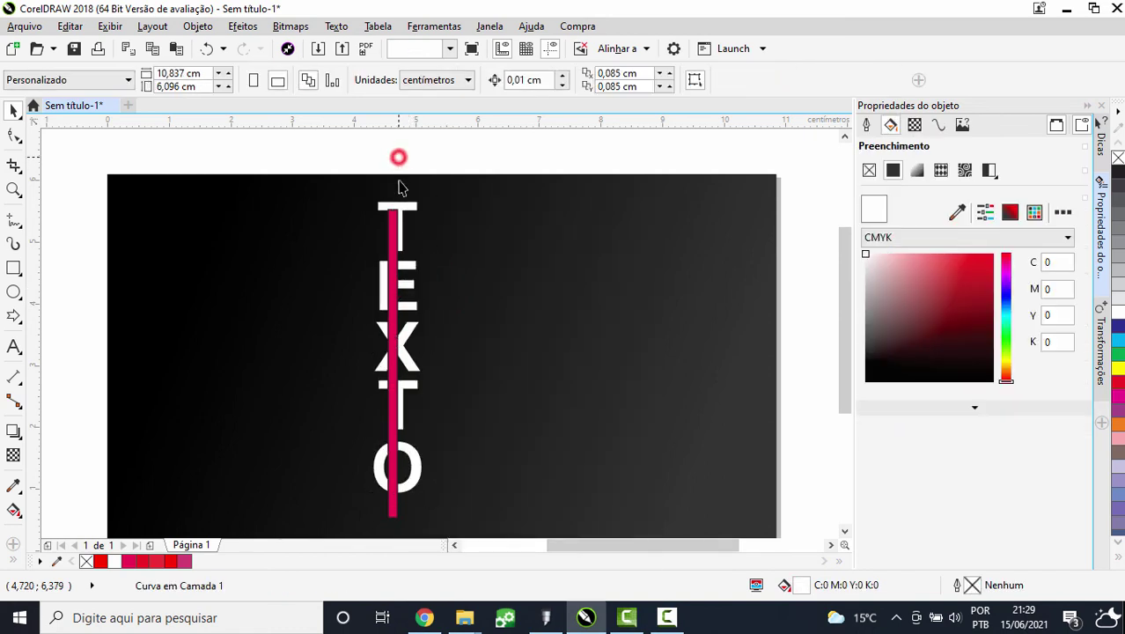
Delete the magenta bar and move the TEXTO curves to the rectangle's left side.
{"action": "left_click", "coordinate": [394, 249]}
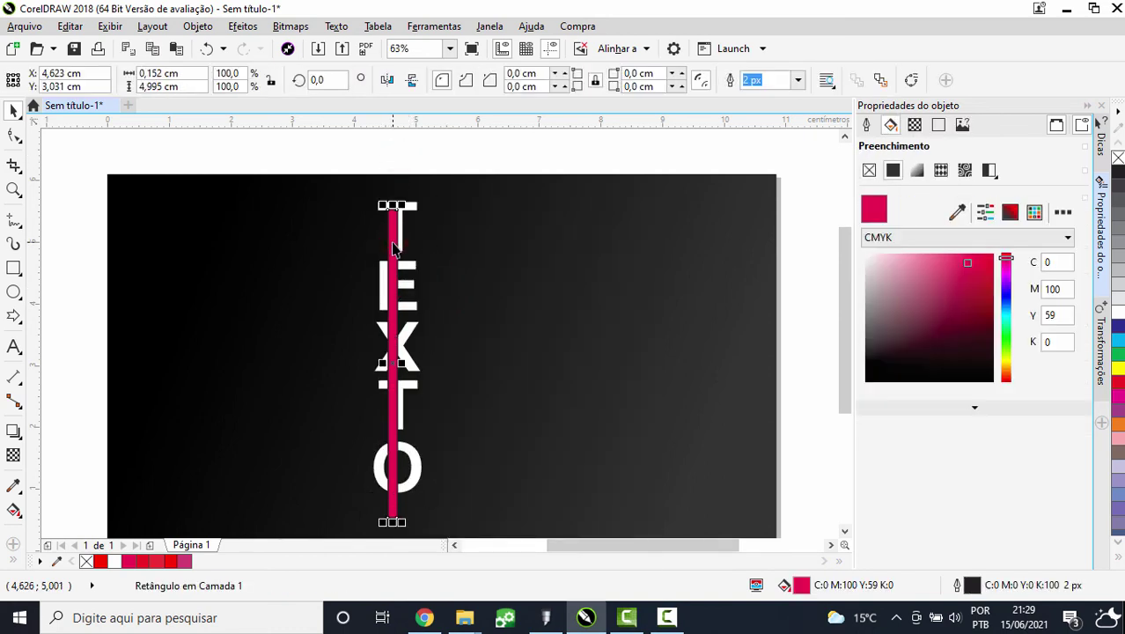
{"action": "key", "text": "Delete"}
{"action": "mouse_move", "coordinate": [395, 249]}
{"action": "left_mouse_down"}
{"action": "mouse_move", "coordinate": [532, 259]}
{"action": "mouse_move", "coordinate": [187, 257]}
{"action": "mouse_move", "coordinate": [211, 262]}
{"action": "left_mouse_up"}
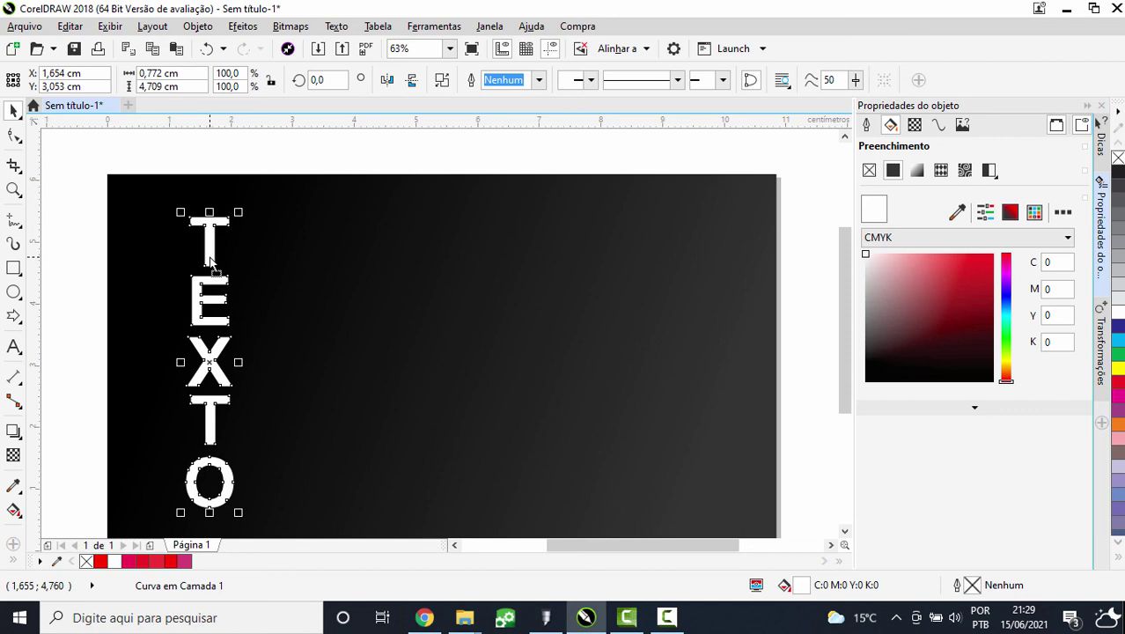
{"action": "left_click", "coordinate": [76, 418]}
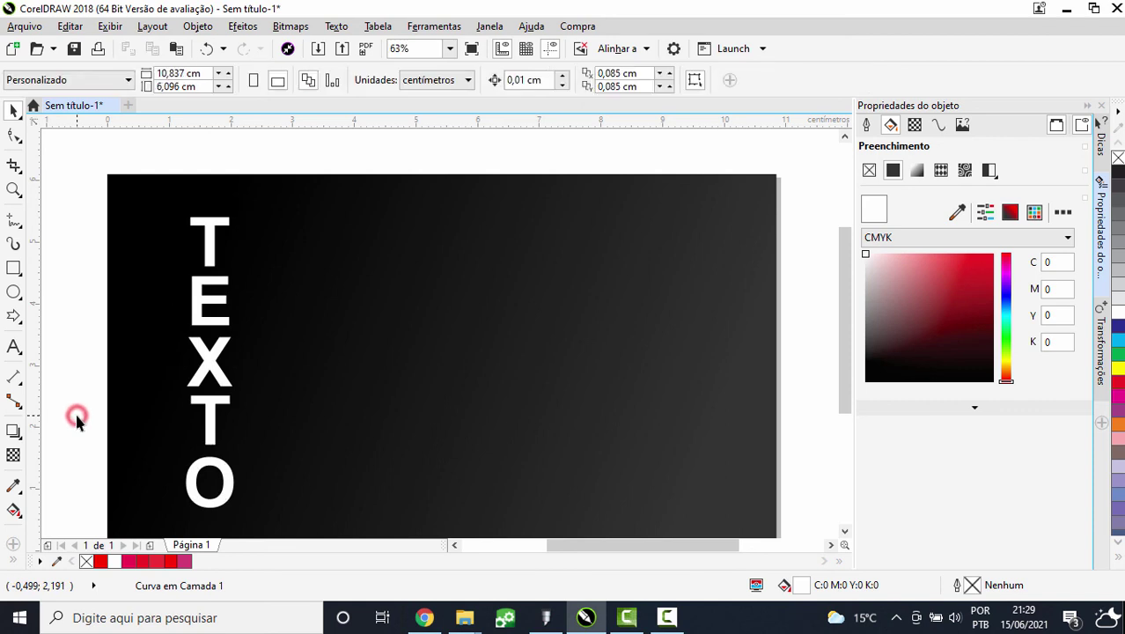
{"action": "left_click_drag", "start_coordinate": [75, 419], "coordinate": [92, 503]}
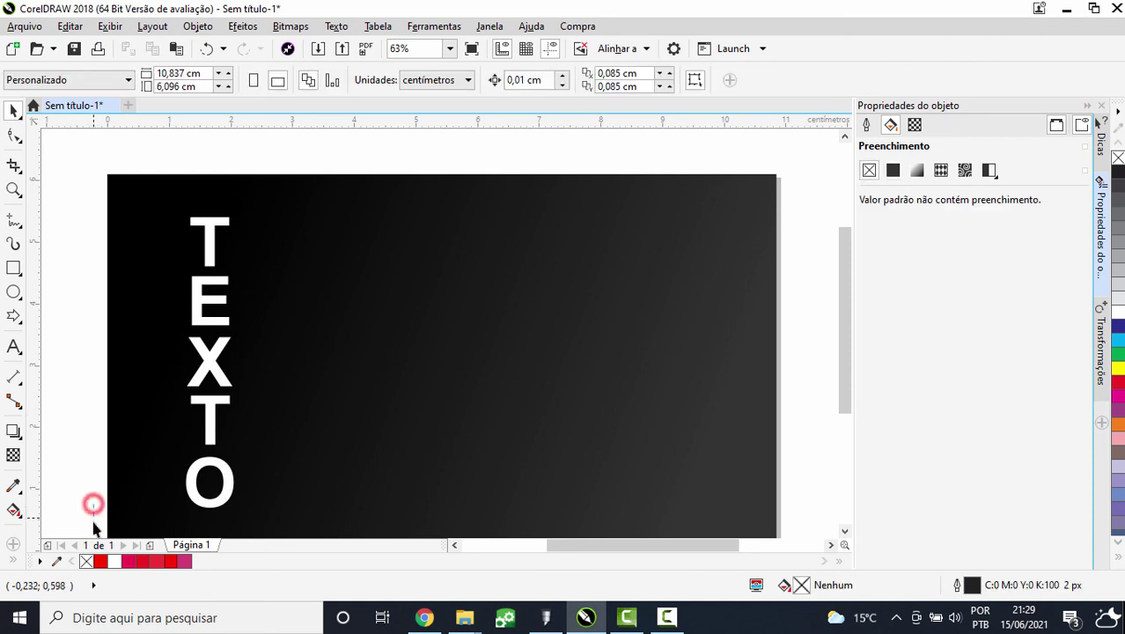
{"action": "scroll", "coordinate": [93, 526], "scroll_direction": "down", "scroll_amount": 1}
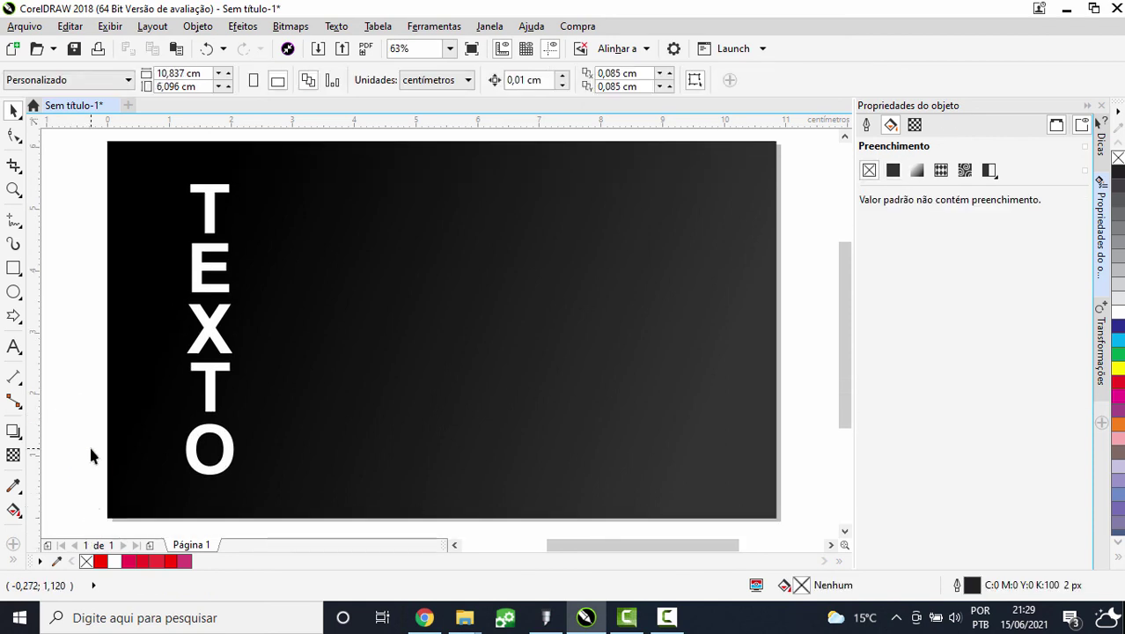